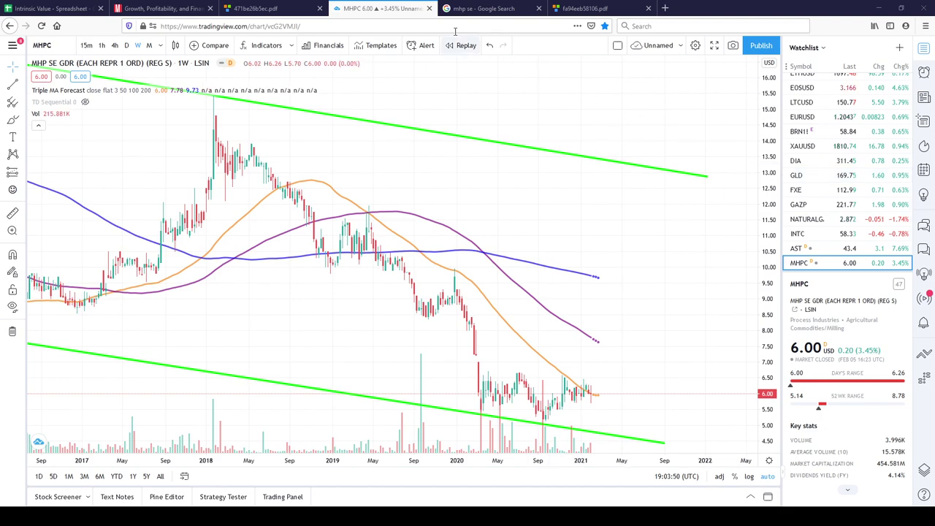
Step: Select the MHP SE ticker in the Google search results, then go back to the MHPC weekly chart
click(471, 9)
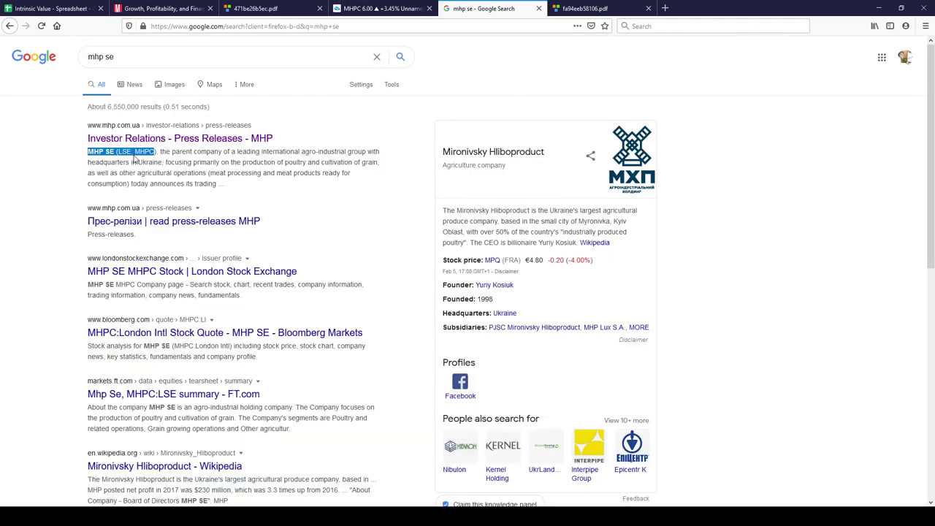
click(106, 153)
mouse_move(92, 150)
mouse_down()
mouse_move(148, 152)
mouse_move(125, 152)
mouse_up()
click(365, 8)
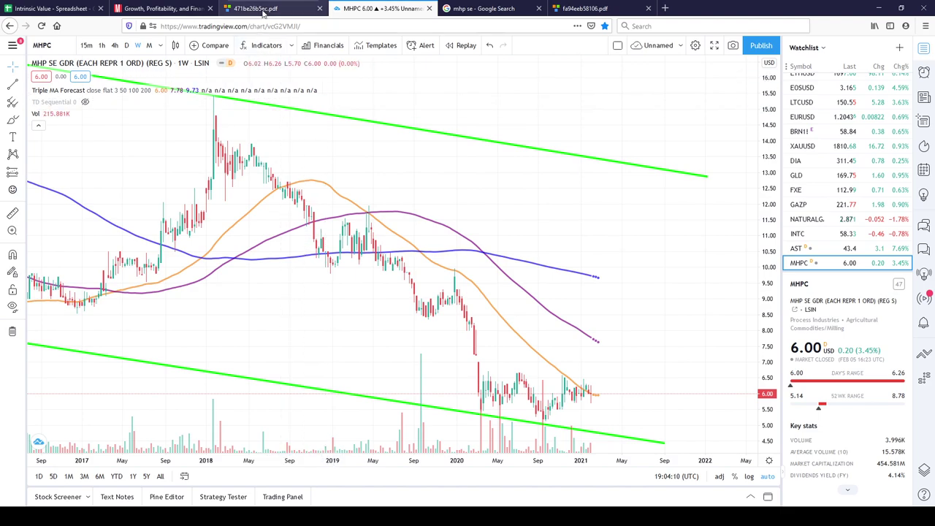
Step: Read the poultry and meat-processing segment descriptions in the MHP annual report PDF, scrolling up toward page 3
click(264, 10)
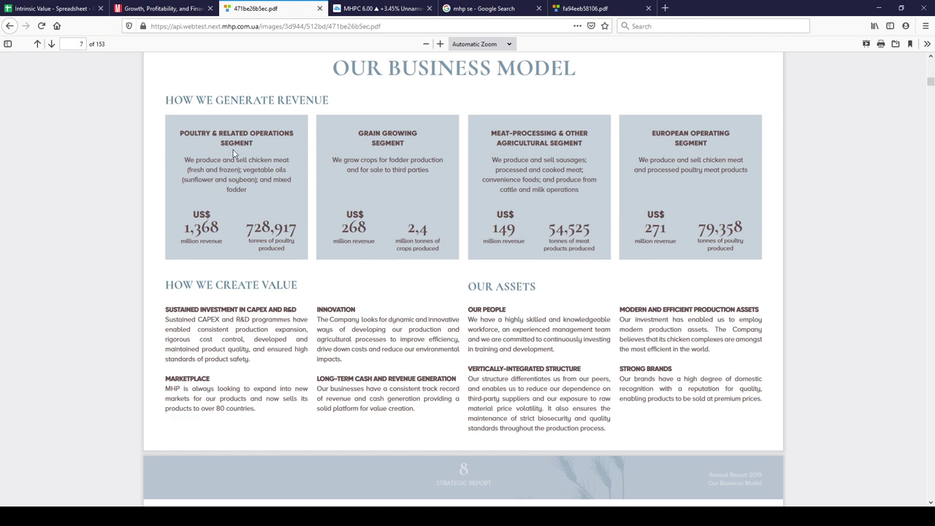
mouse_move(196, 160)
mouse_down()
mouse_move(288, 160)
mouse_move(279, 169)
mouse_move(240, 169)
mouse_move(288, 172)
mouse_move(284, 180)
mouse_up()
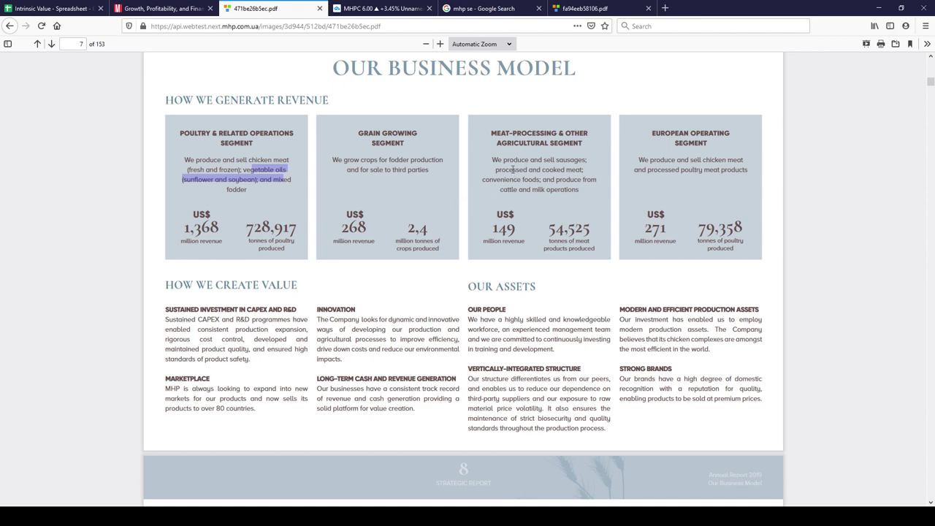
mouse_move(520, 169)
mouse_down()
mouse_move(542, 159)
mouse_move(574, 178)
mouse_up()
click(561, 189)
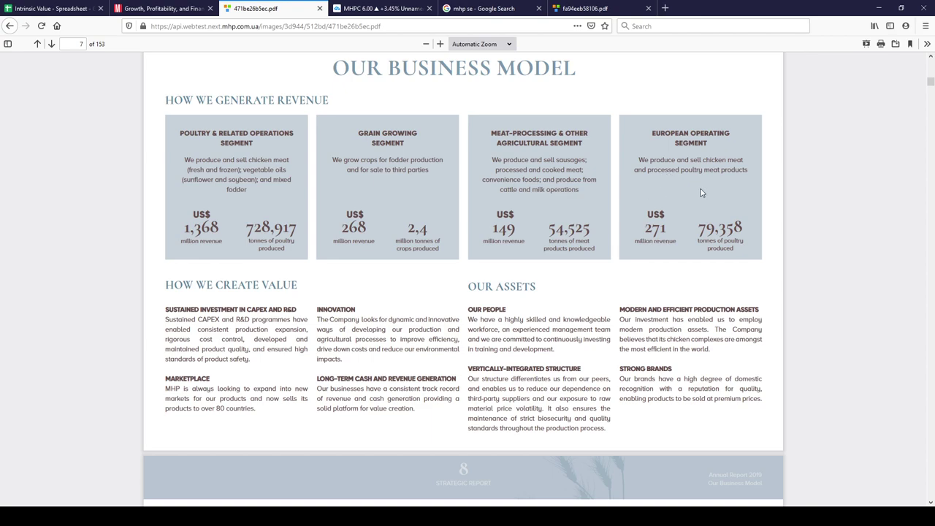
drag(931, 84, 931, 64)
scroll(586, 246, down, 3)
scroll(585, 246, down, 10)
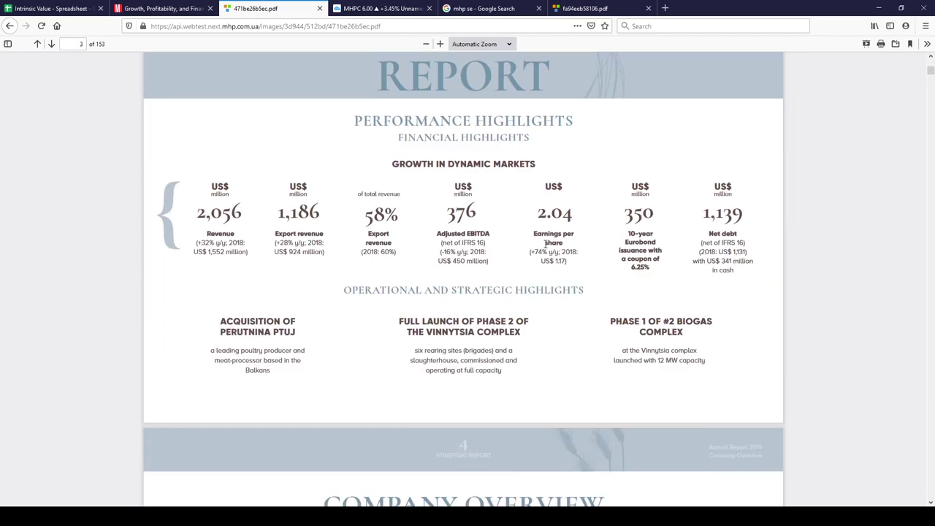
scroll(223, 283, up, 1)
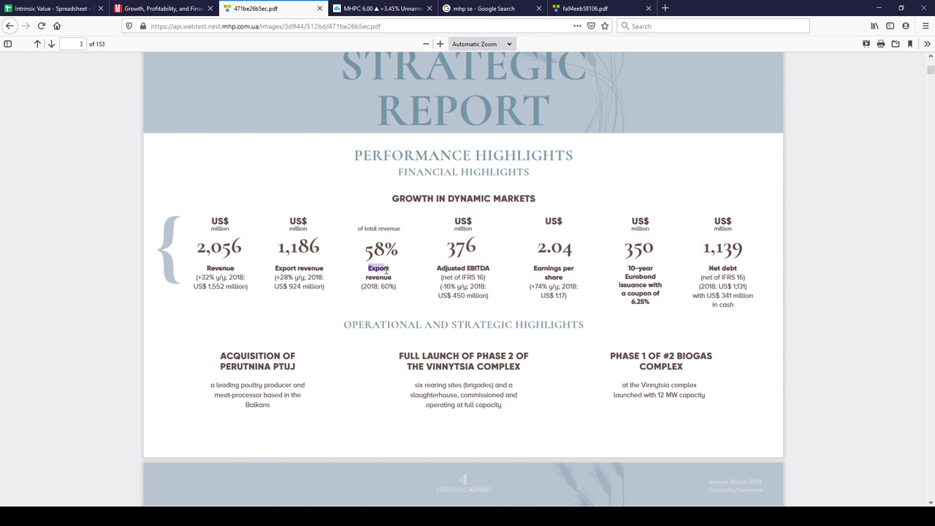
mouse_move(390, 276)
mouse_down()
mouse_move(371, 268)
mouse_move(398, 251)
mouse_up()
click(379, 248)
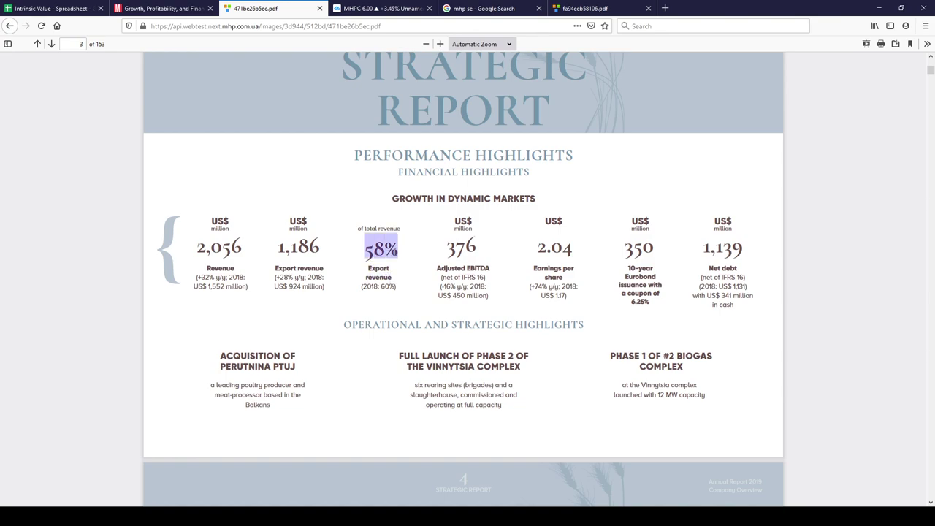
drag(385, 286, 377, 290)
click(382, 277)
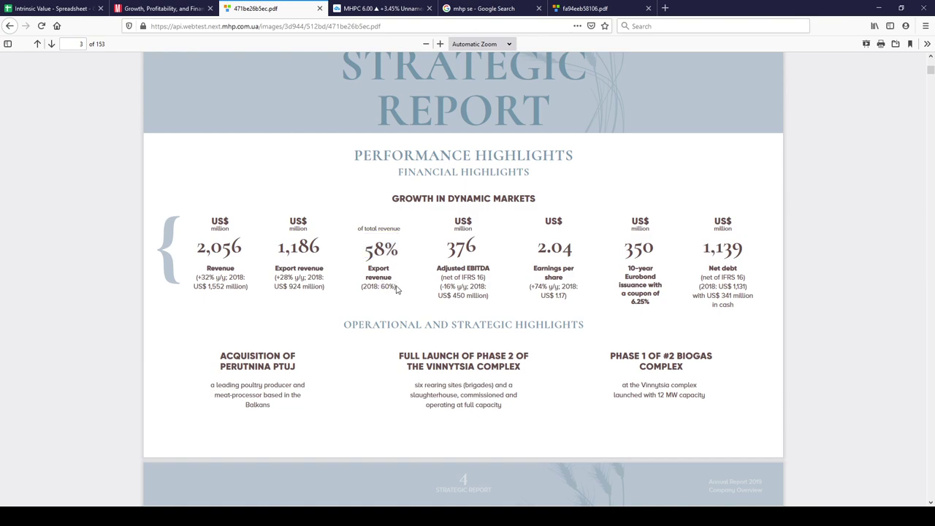
triple_click(387, 284)
click(394, 279)
scroll(533, 265, up, 3)
scroll(555, 263, down, 3)
drag(556, 268, 564, 251)
click(570, 254)
Step: Review MHP SE GDR's Cap Spending (-79 TTM), Gross Margin for 2010–2018, and 0.75 dividends for 2016–2019
click(158, 8)
click(343, 310)
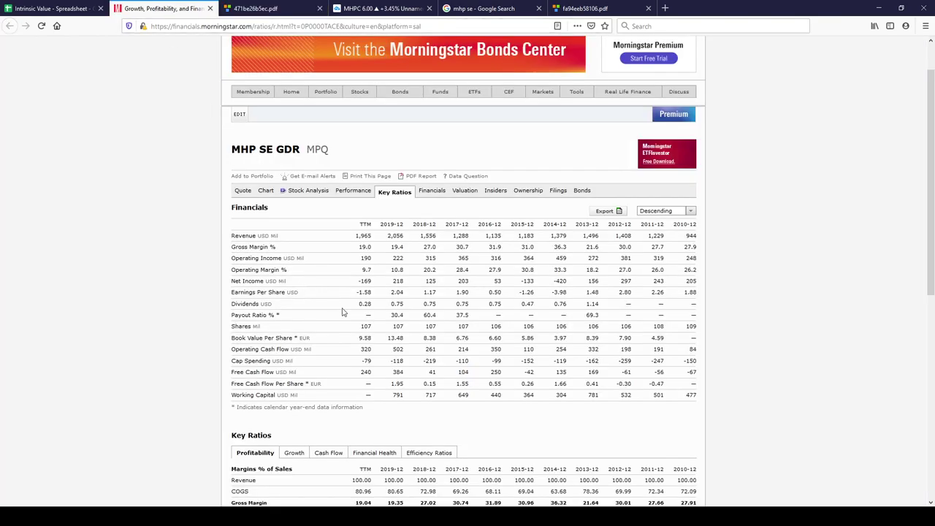
double_click(363, 360)
drag(396, 360, 413, 365)
click(408, 367)
mouse_move(698, 247)
mouse_down()
mouse_move(358, 247)
mouse_move(366, 271)
mouse_move(407, 272)
mouse_move(356, 287)
mouse_move(685, 284)
mouse_move(359, 284)
mouse_up()
mouse_move(509, 309)
mouse_down()
mouse_move(361, 304)
mouse_move(372, 307)
mouse_up()
Step: Compare the C4 FCF-or-dividend input with Morningstar's dividend history from TTM back to 2013
click(57, 8)
click(246, 146)
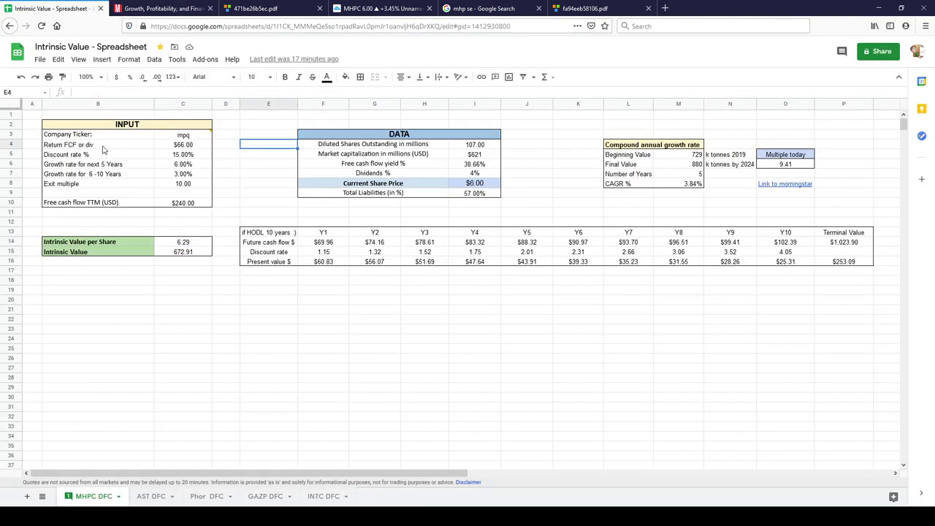
click(198, 148)
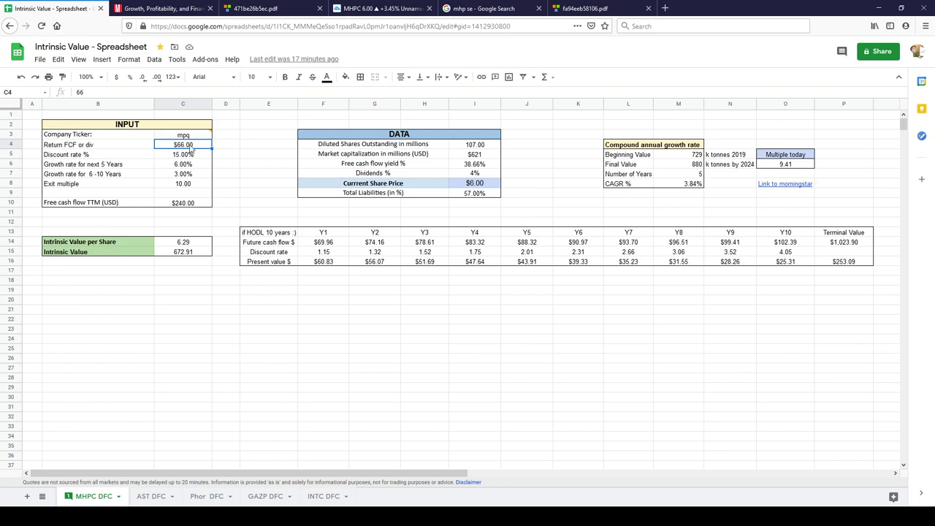
click(161, 8)
mouse_move(359, 311)
mouse_down()
mouse_move(348, 304)
mouse_move(598, 306)
mouse_up()
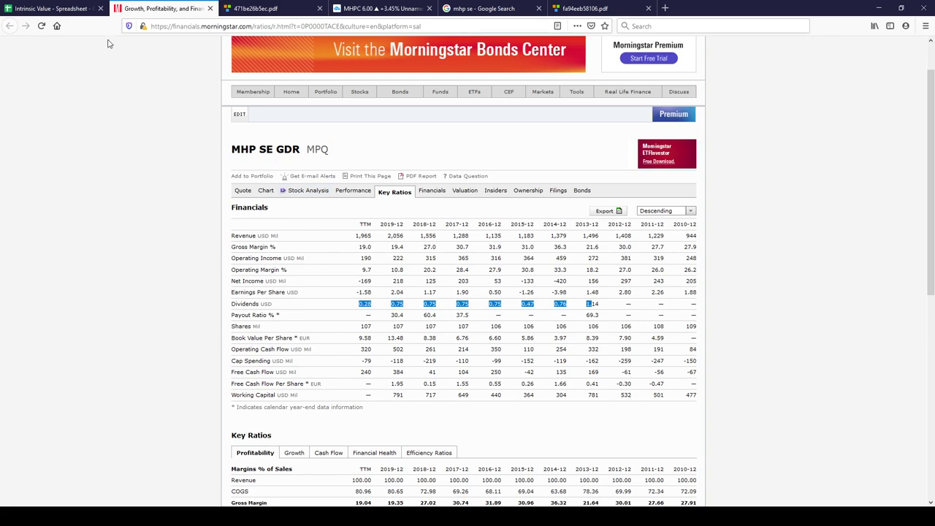
click(57, 12)
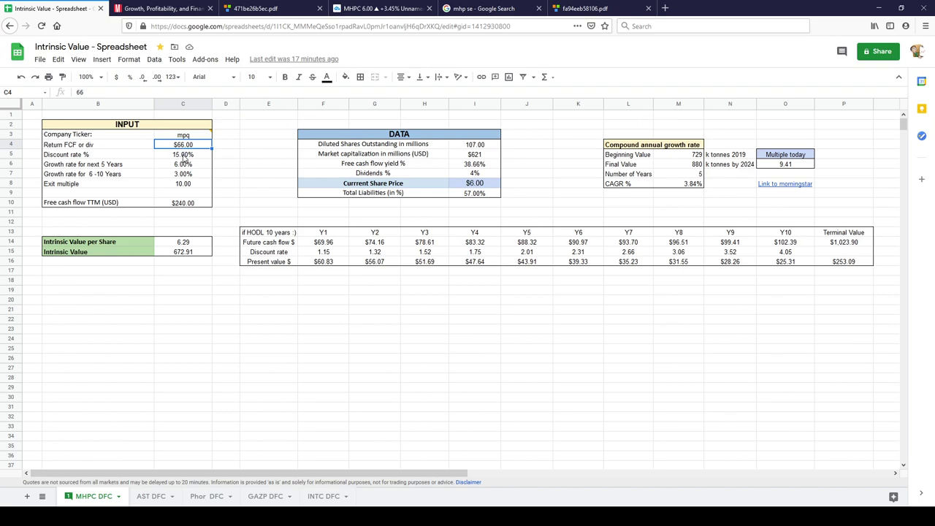
Step: Check the 15% discount rate, 6% and 3% growth rates, exit multiple 10, and the intrinsic value formula
click(184, 155)
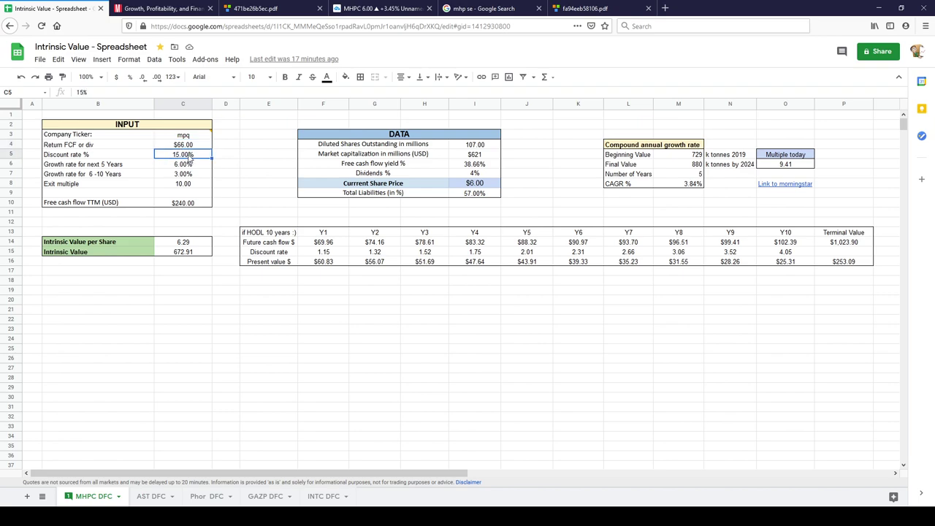
click(184, 164)
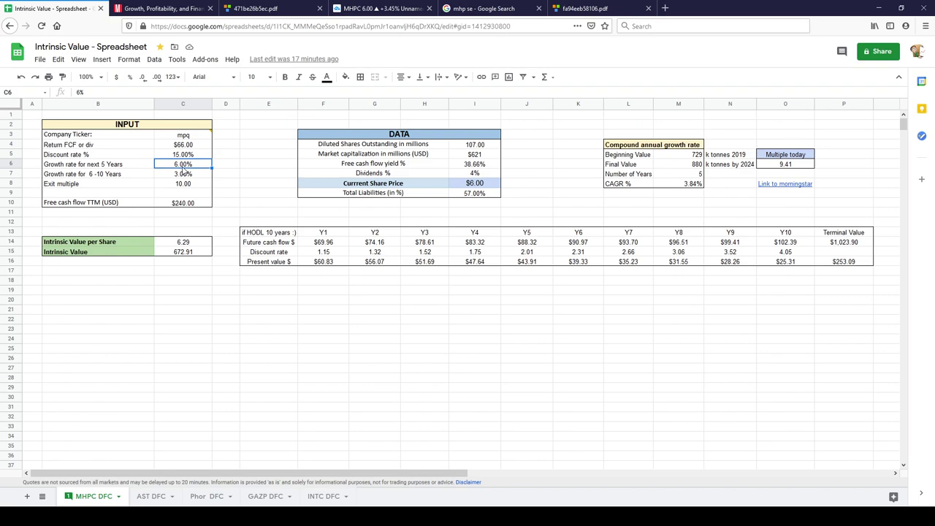
click(172, 177)
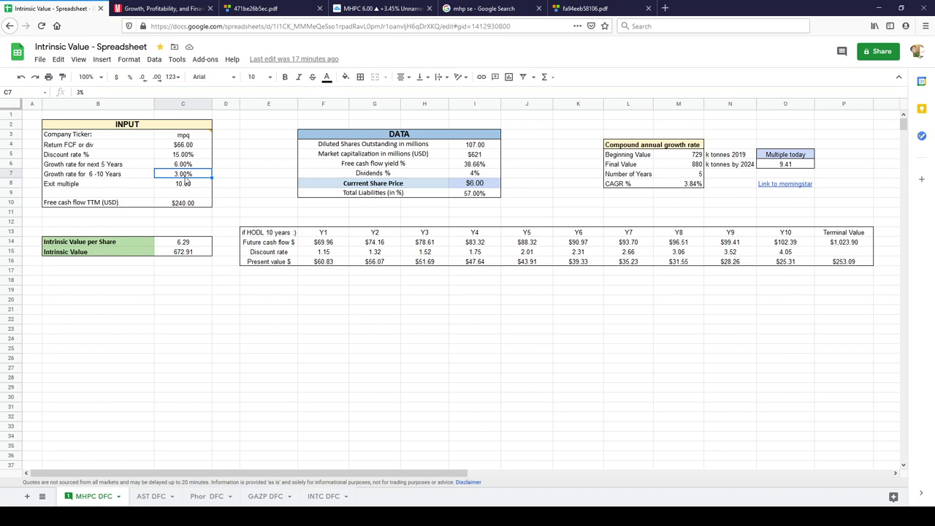
click(187, 184)
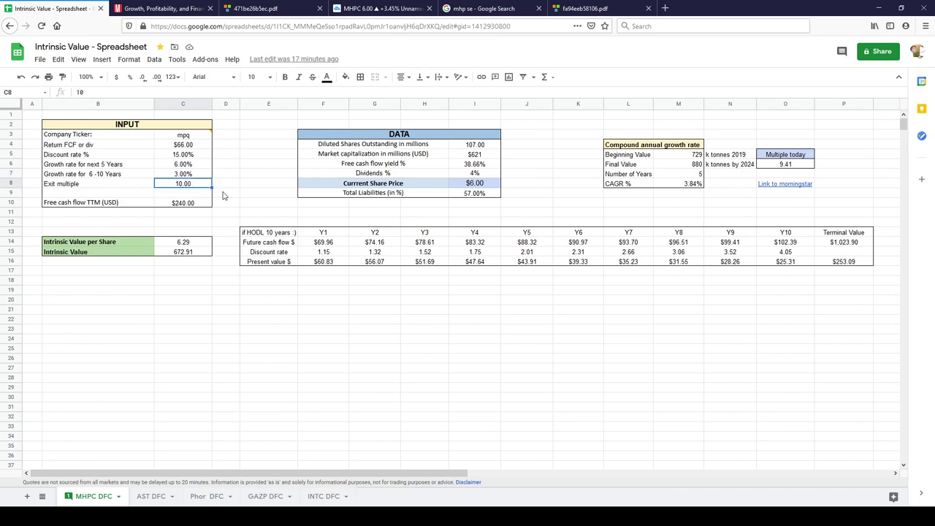
click(796, 167)
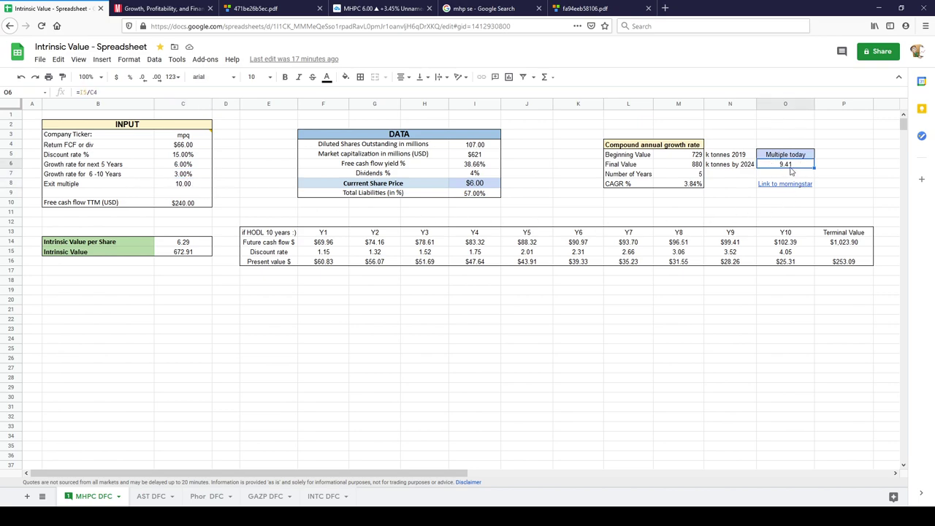
click(186, 188)
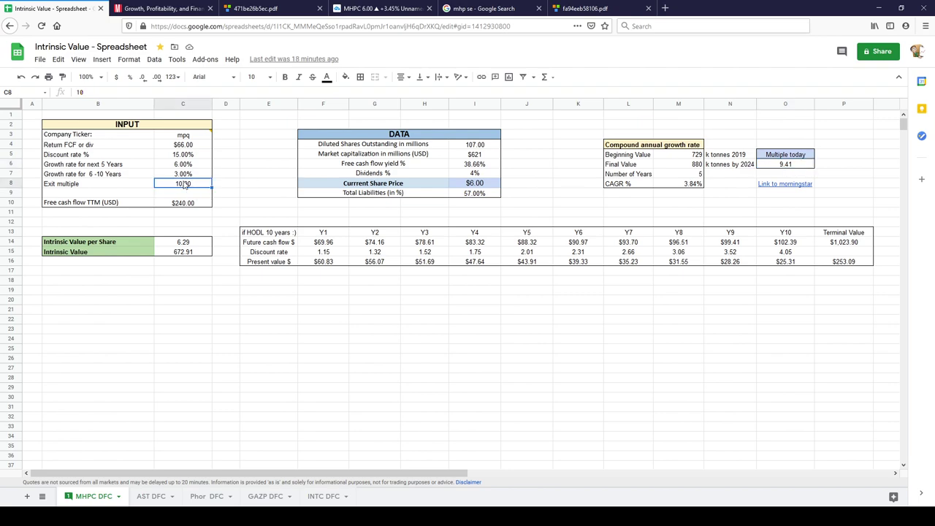
click(184, 146)
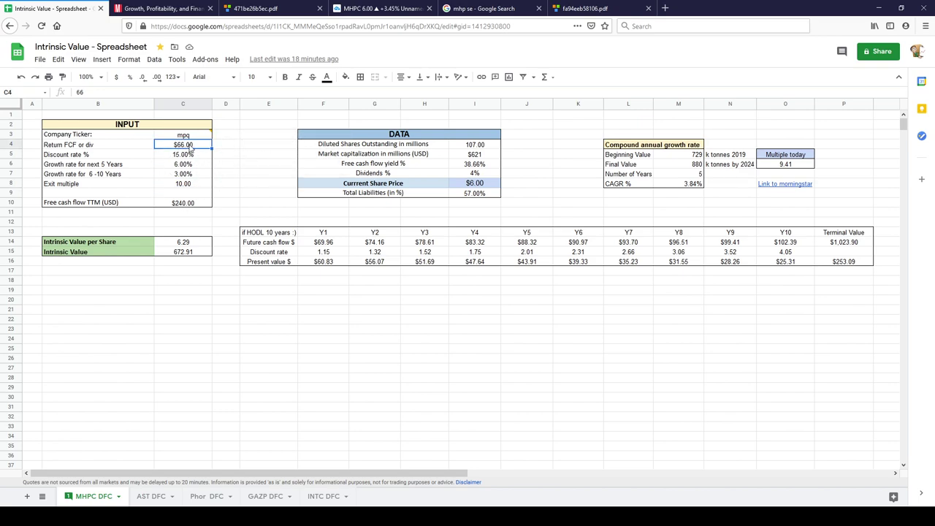
click(189, 244)
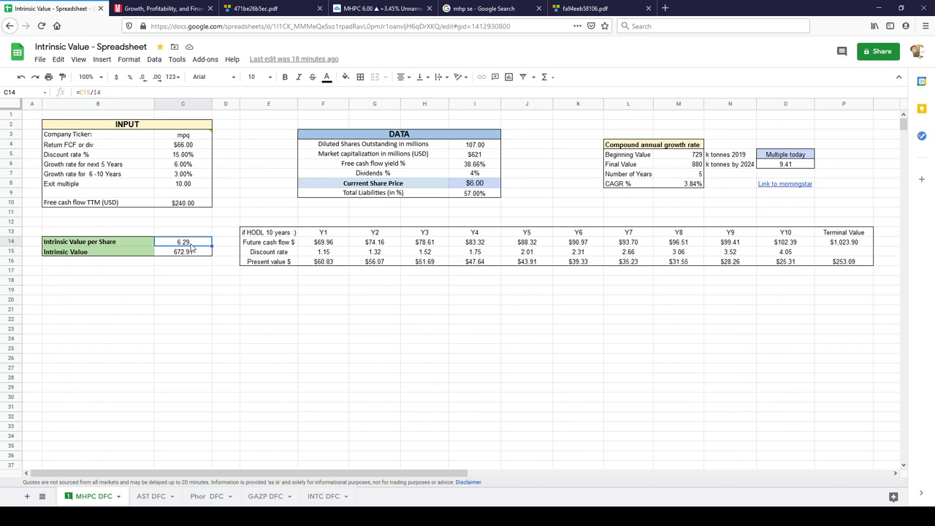
click(183, 206)
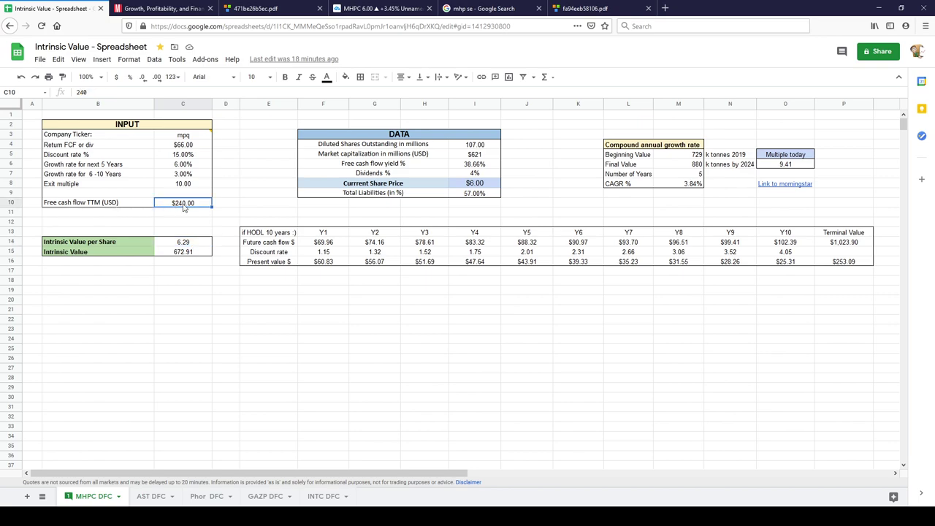
click(473, 169)
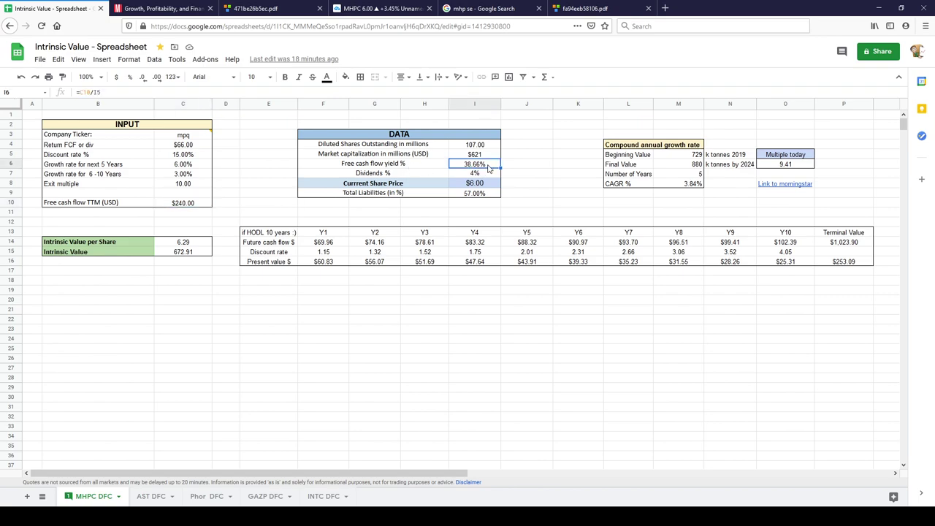
click(479, 185)
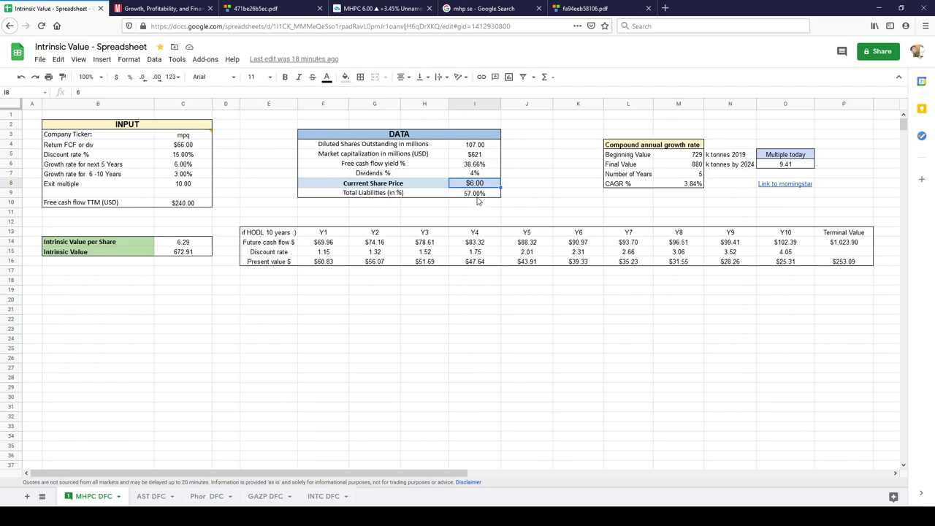
click(476, 198)
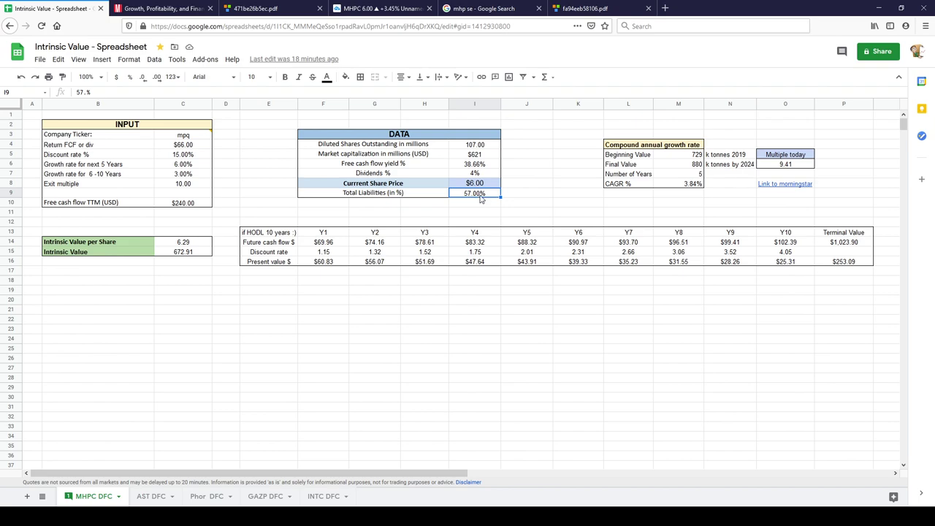
click(477, 173)
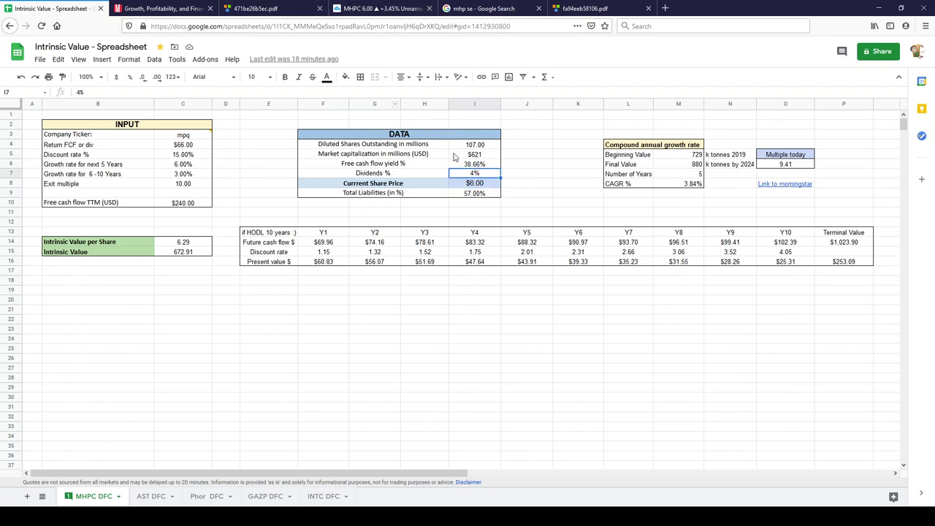
click(180, 10)
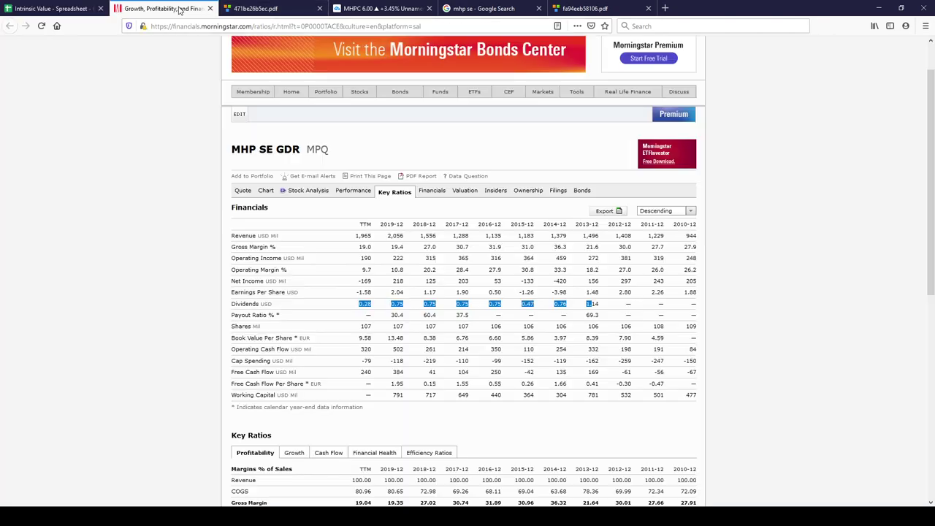
click(383, 306)
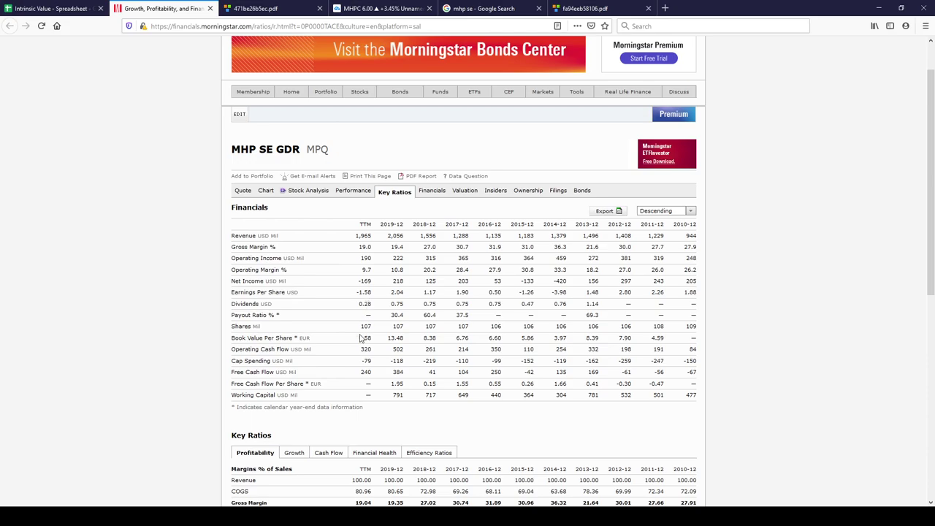
scroll(361, 337, down, 3)
scroll(343, 429, down, 1)
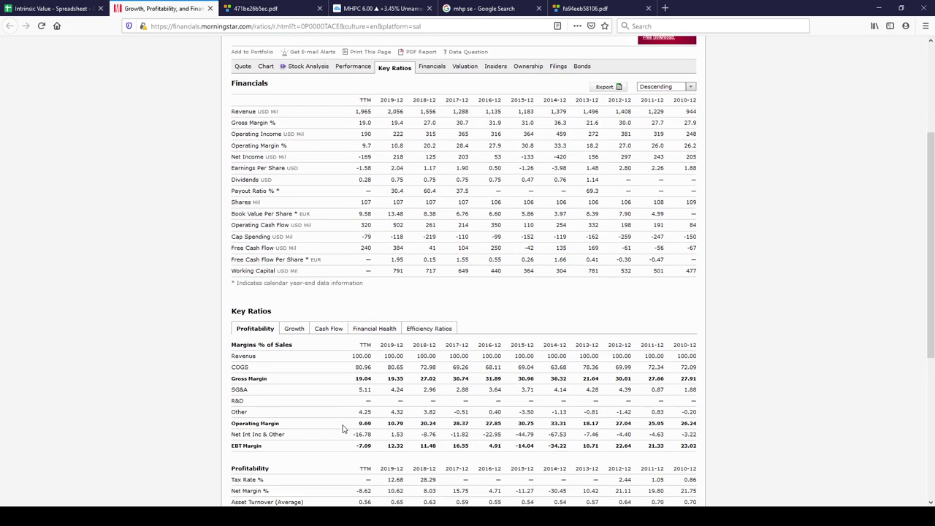
scroll(343, 429, down, 1)
drag(349, 409, 500, 404)
click(501, 403)
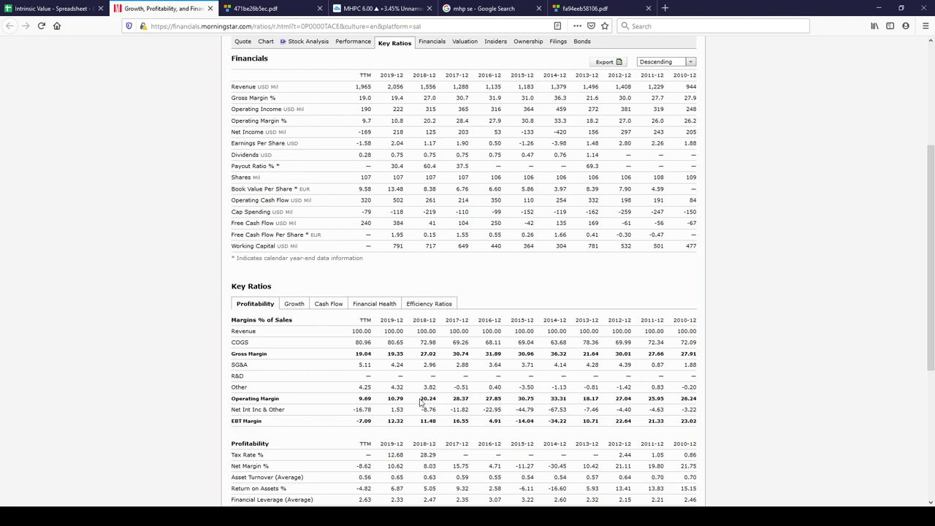
mouse_move(420, 401)
mouse_down()
mouse_move(511, 402)
mouse_move(438, 401)
mouse_move(452, 399)
mouse_up()
scroll(382, 380, down, 1)
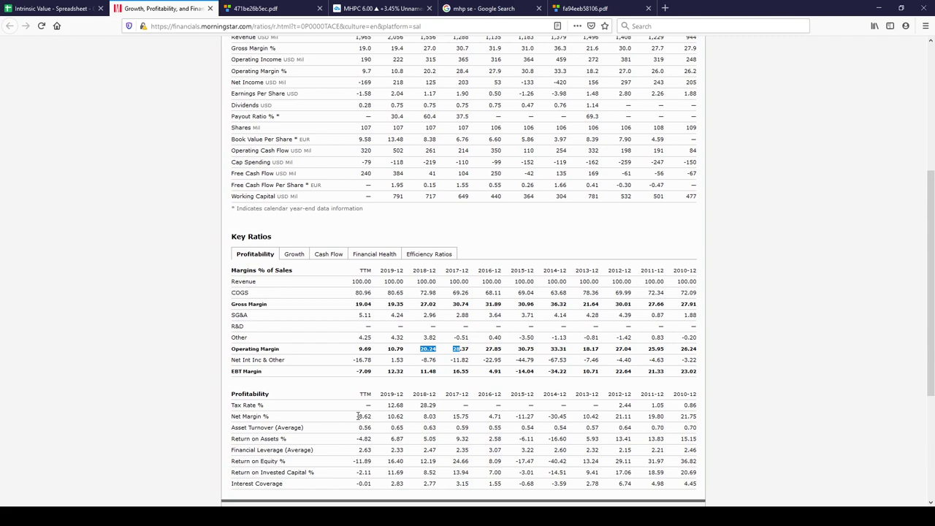
drag(358, 415, 403, 417)
drag(537, 417, 359, 417)
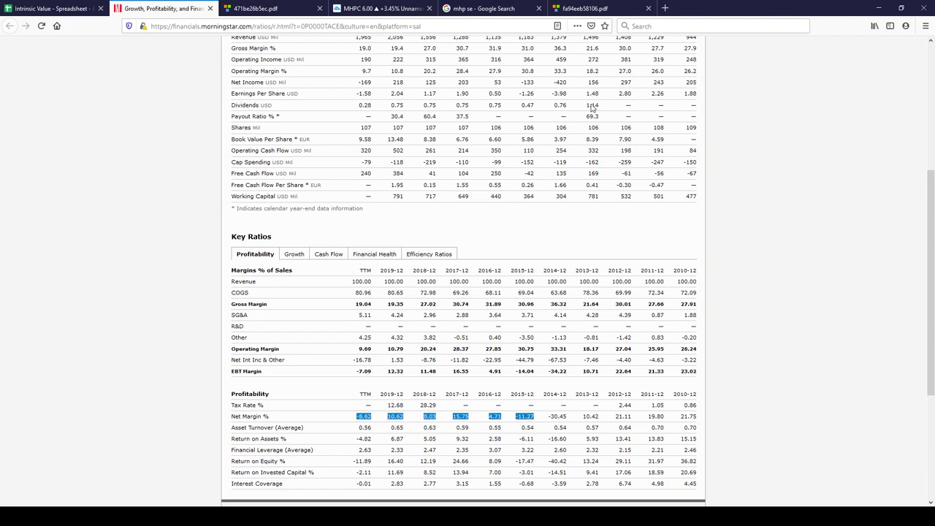
scroll(360, 228, up, 3)
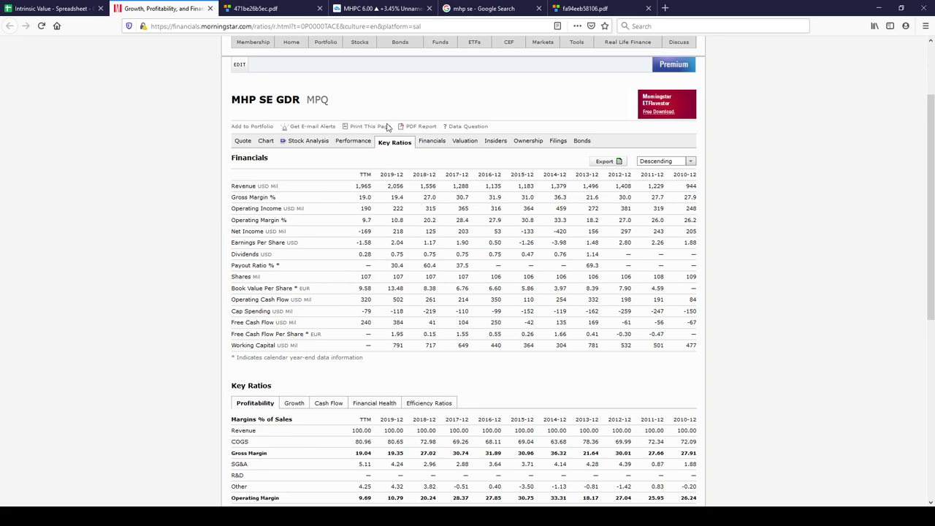
Step: Check the CAGR table's 729 k tonnes (2019) beginning value and 880 k tonnes (2024) final value
click(58, 12)
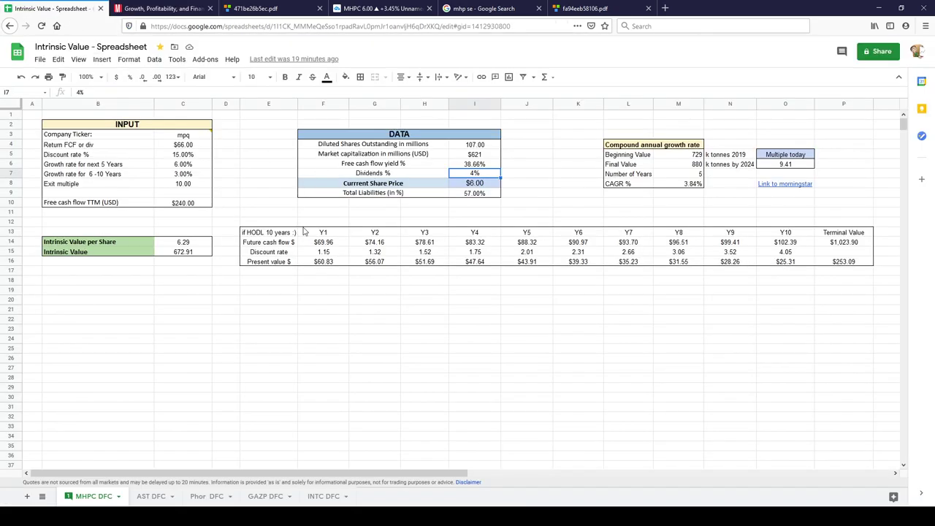
click(737, 157)
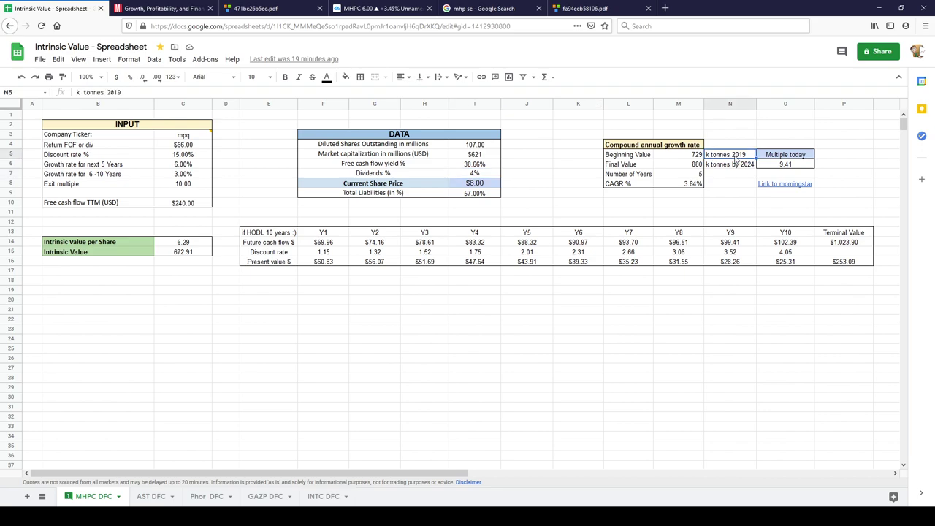
click(666, 157)
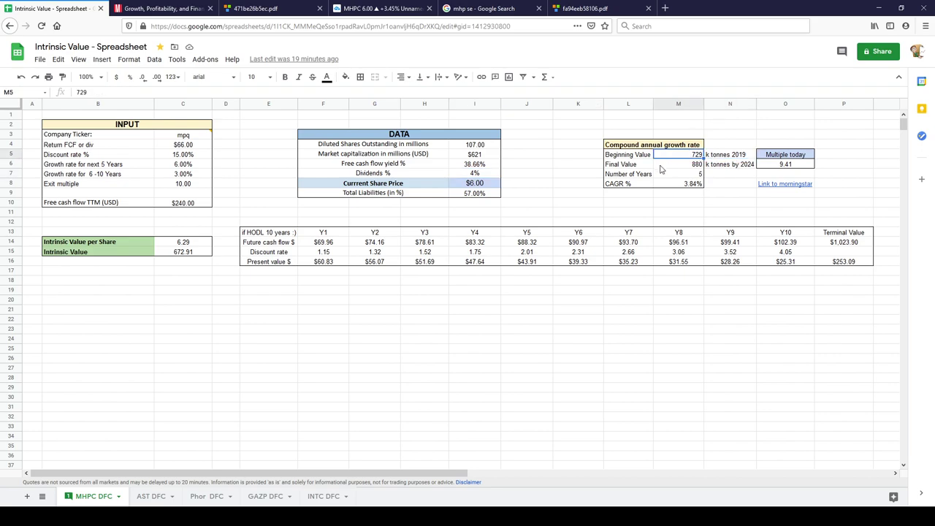
click(677, 168)
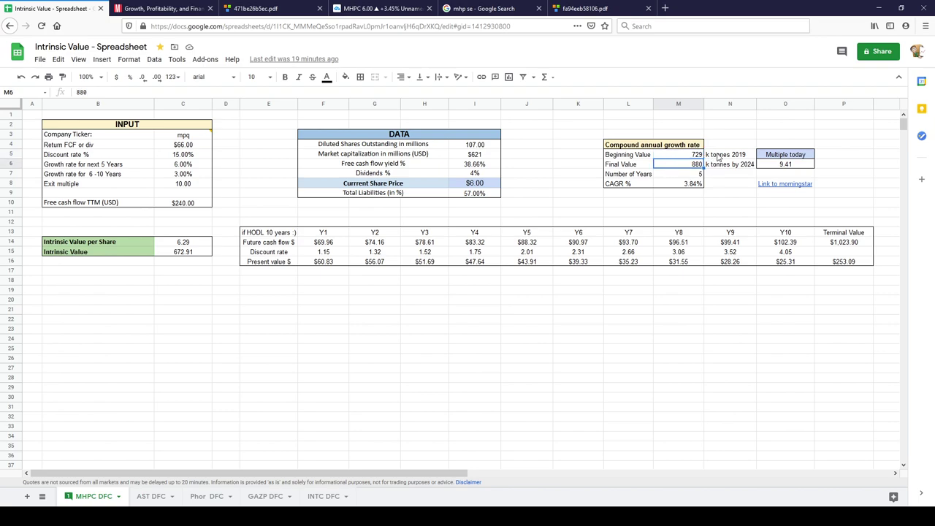
click(692, 156)
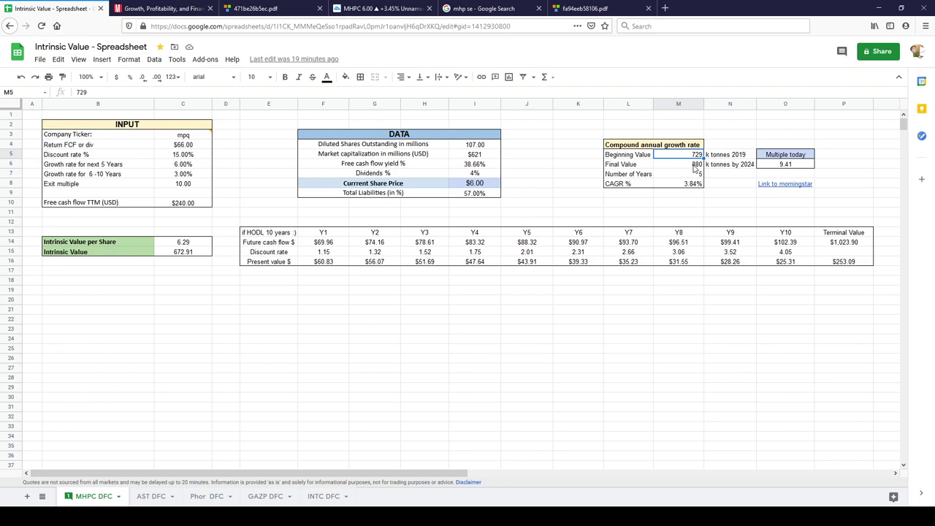
click(734, 167)
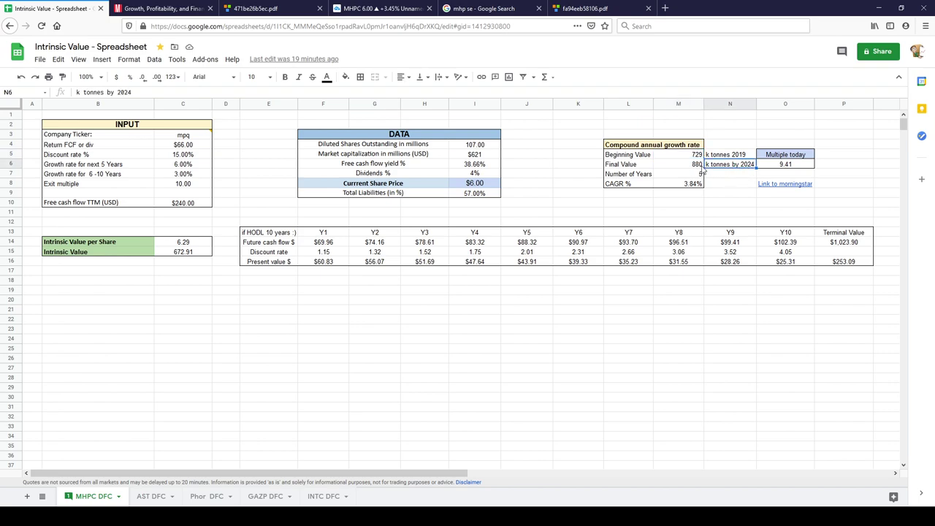
click(699, 167)
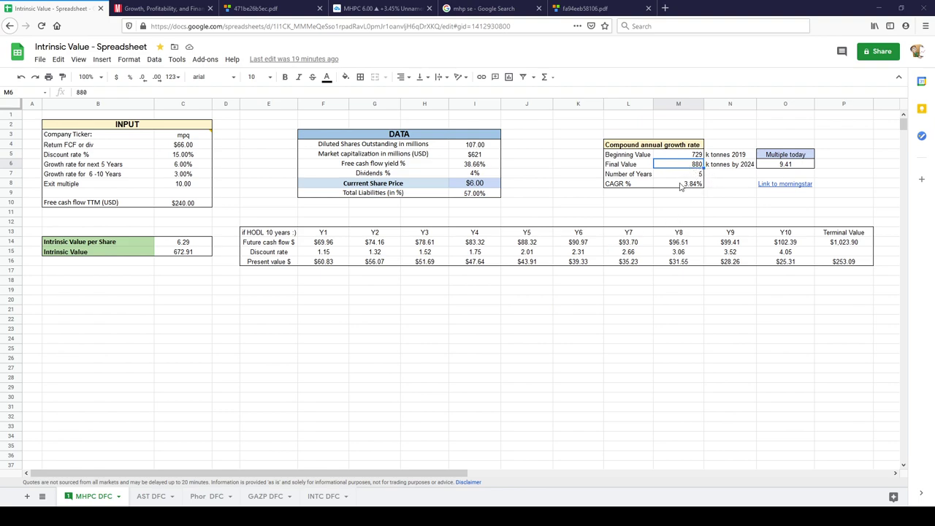
Step: Inspect the CAGR formula with its 5 years, and compare with the 6% five-year growth rate
click(681, 186)
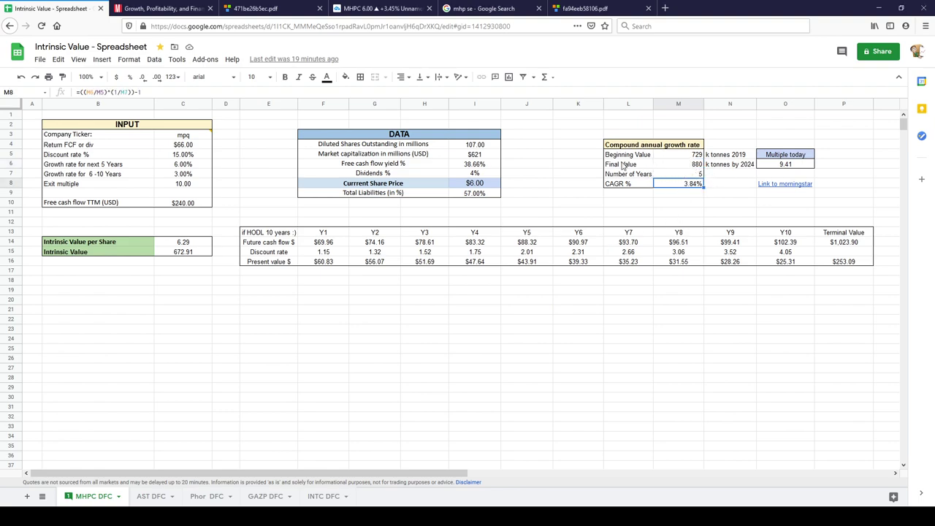
click(672, 175)
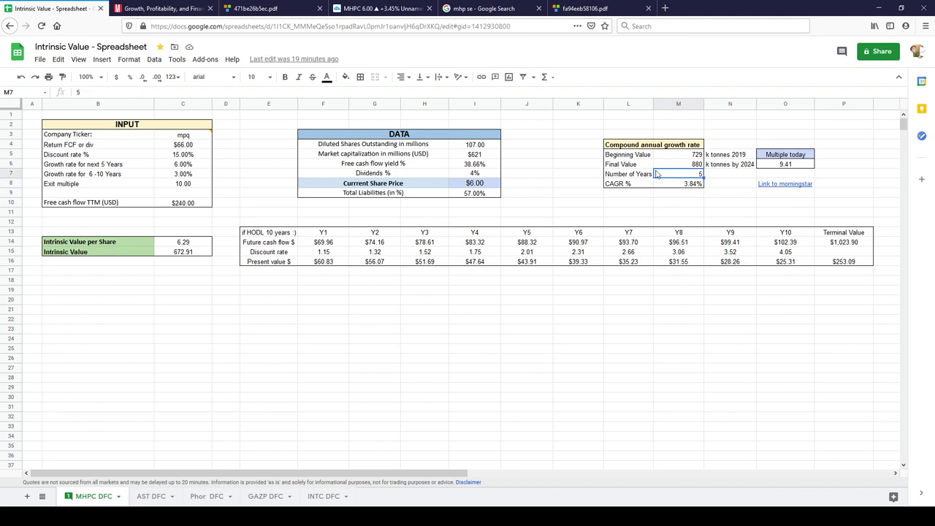
click(693, 185)
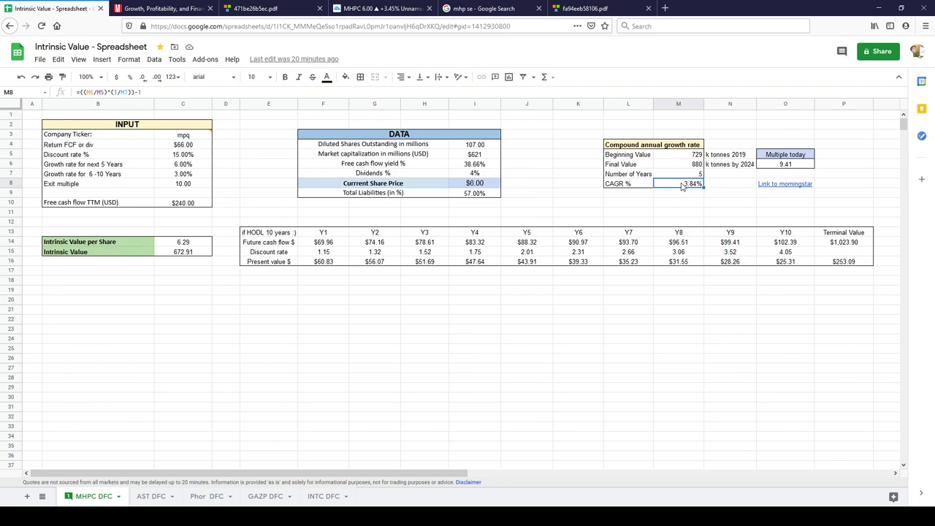
click(175, 167)
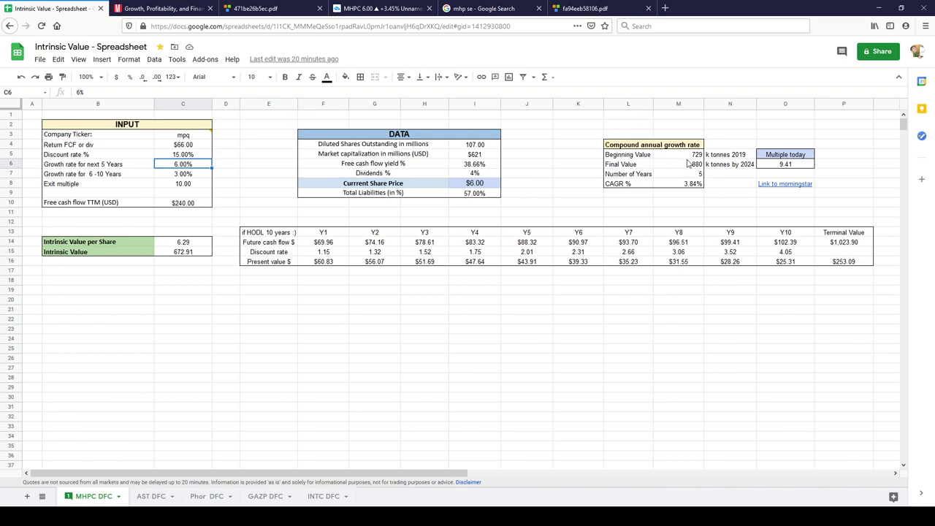
click(180, 177)
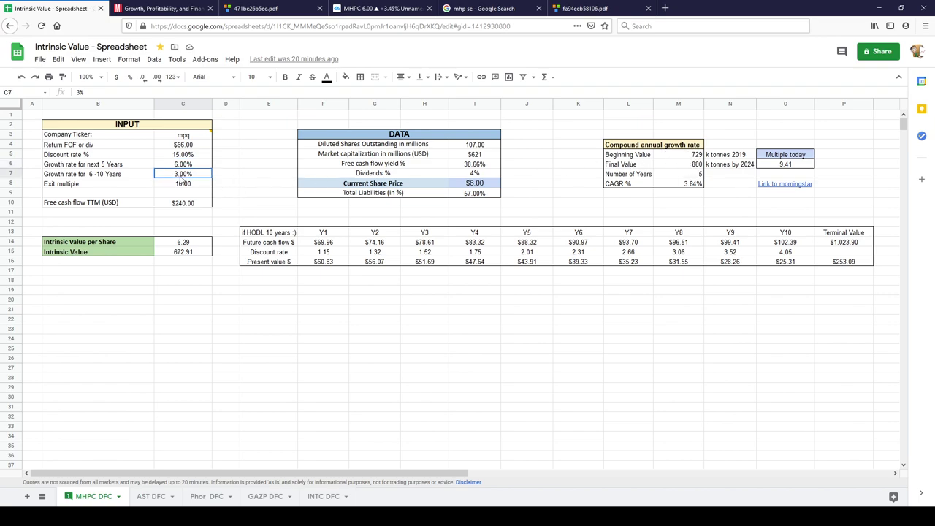
click(187, 243)
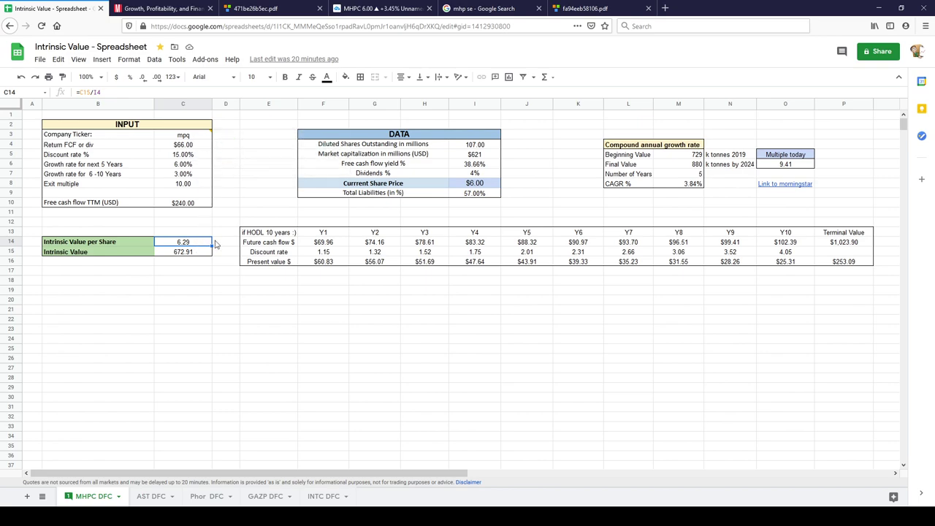
click(182, 146)
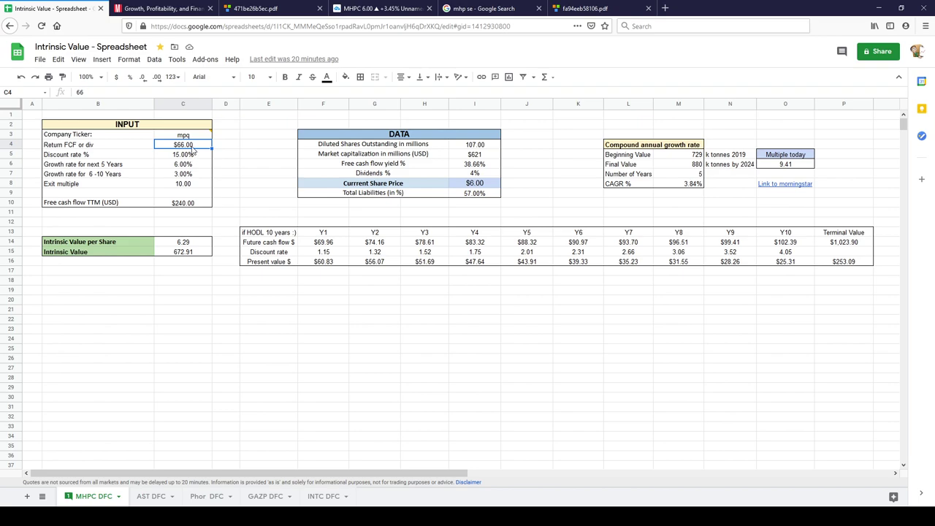
Step: Set the free cash flow input in C4 to $120 and check the 11.43 intrinsic value per share
text(120)
key(Return)
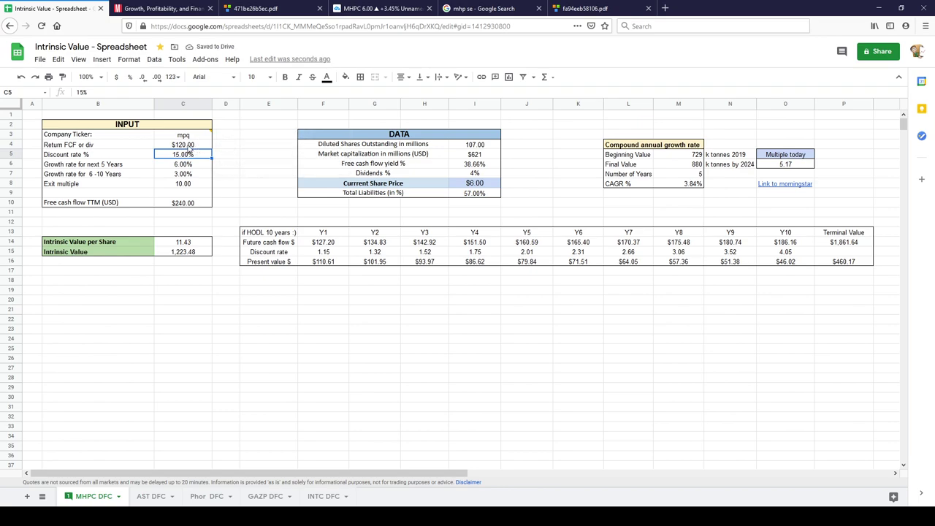
click(194, 245)
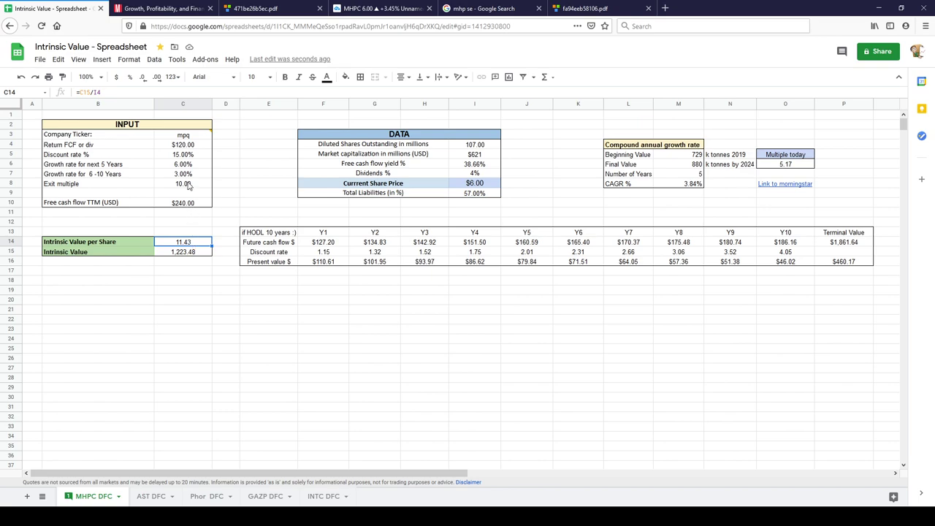
Step: Restore C4 to $66, confirm the value per share is back to 6.29, and return to the MHPC chart
click(189, 147)
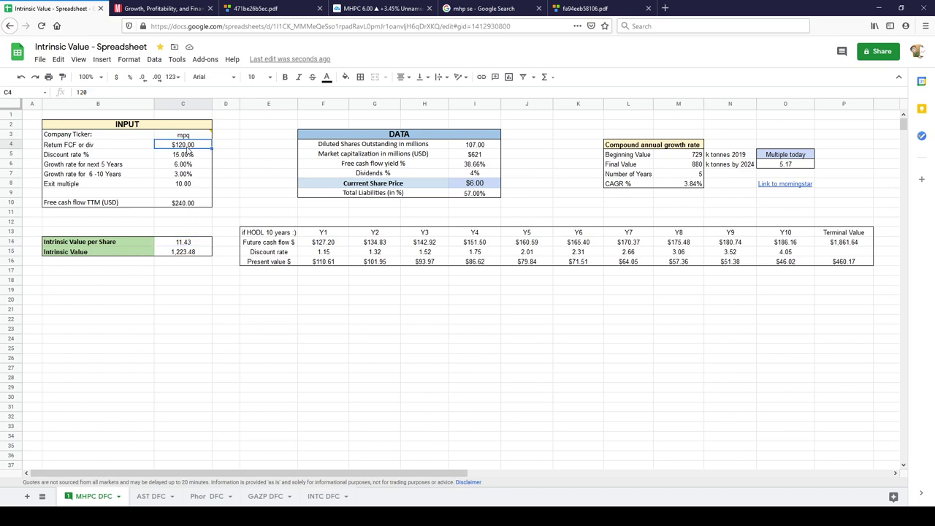
text(66)
key(Return)
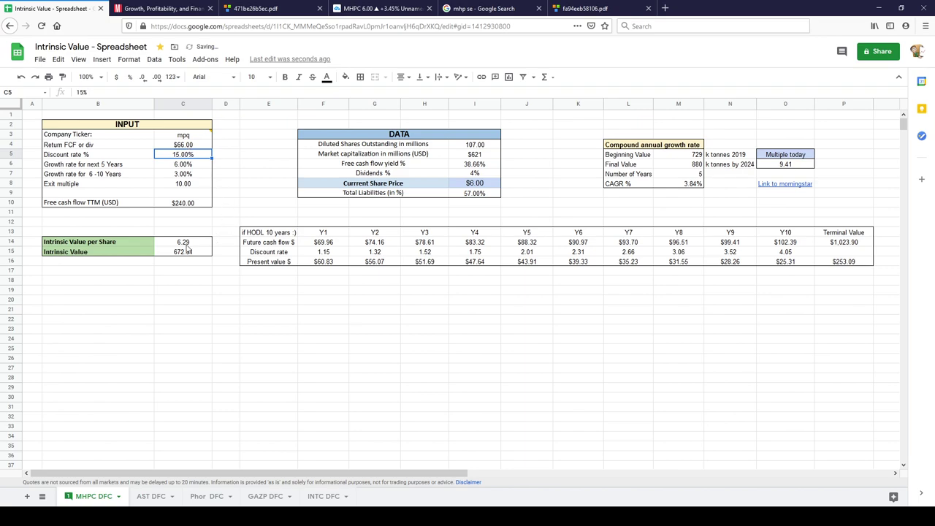
click(188, 247)
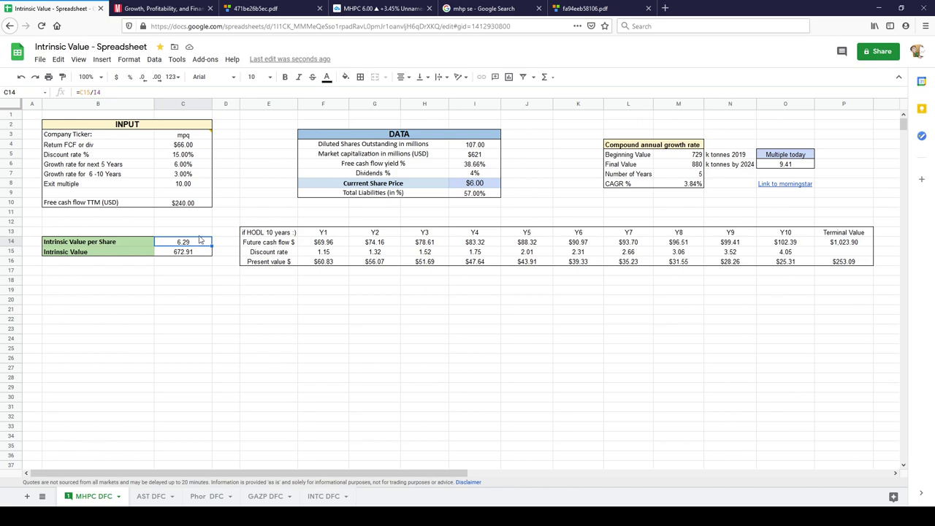
click(377, 8)
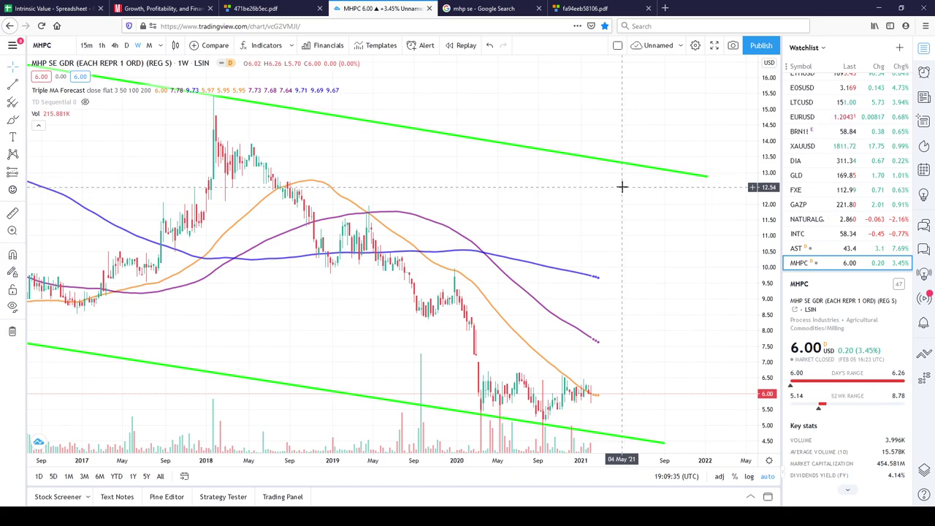
Step: Zoom out and pan the MHPC weekly chart to the 2009 channel start, then switch to Morningstar Key Ratios
scroll(621, 183, down, 3)
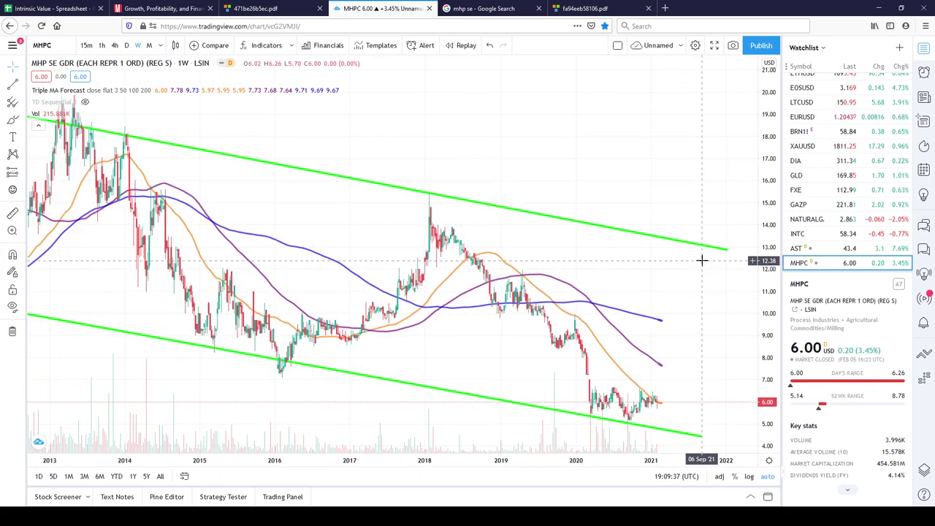
scroll(703, 261, down, 3)
scroll(712, 279, right, 3)
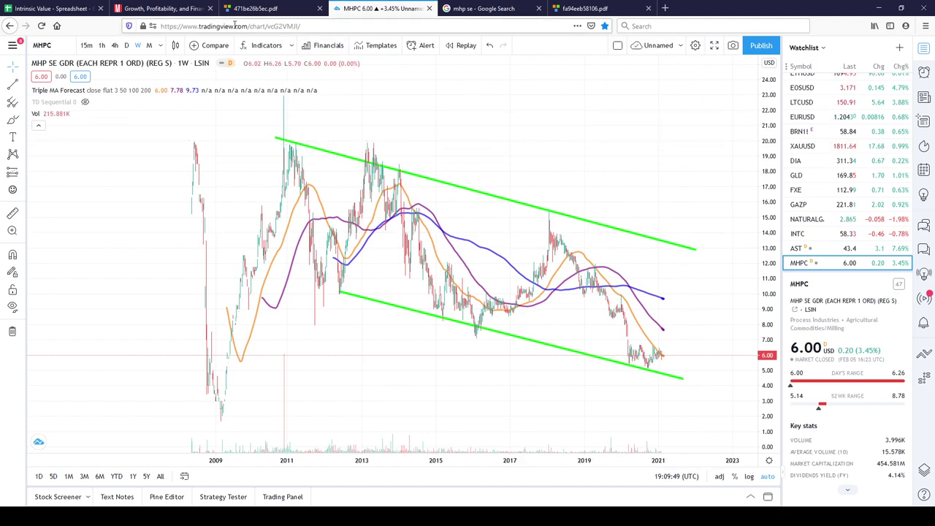
click(163, 10)
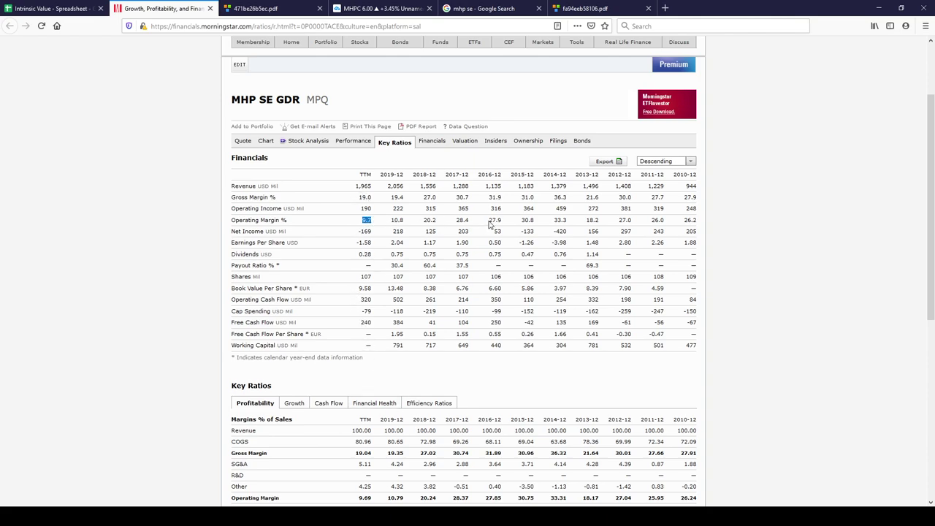
Step: Mark the 2016-12 Operating Margin and recent Operating Cash Flow values, then return to the MHPC chart
mouse_move(510, 222)
mouse_down()
mouse_move(448, 222)
mouse_move(461, 221)
mouse_up()
drag(357, 299, 502, 302)
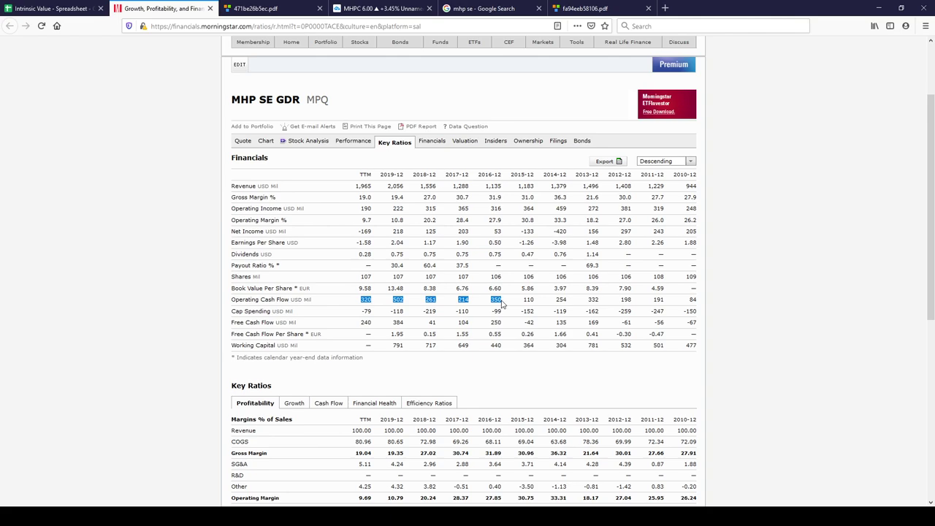
click(363, 11)
Step: Zoom and pan the MHPC chart over the channel since 2011, then switch back to the Intrinsic Value sheet
scroll(625, 369, down, 2)
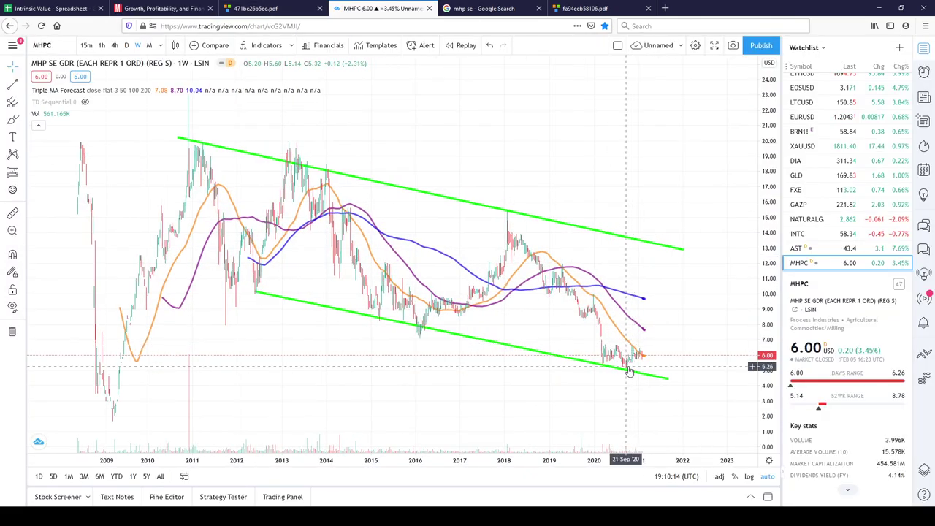
scroll(691, 330, up, 1)
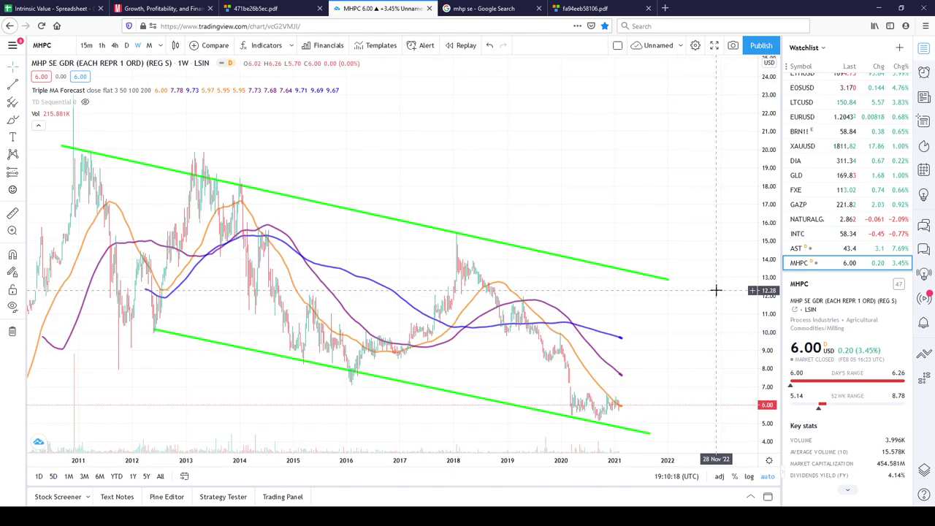
scroll(716, 290, right, 1)
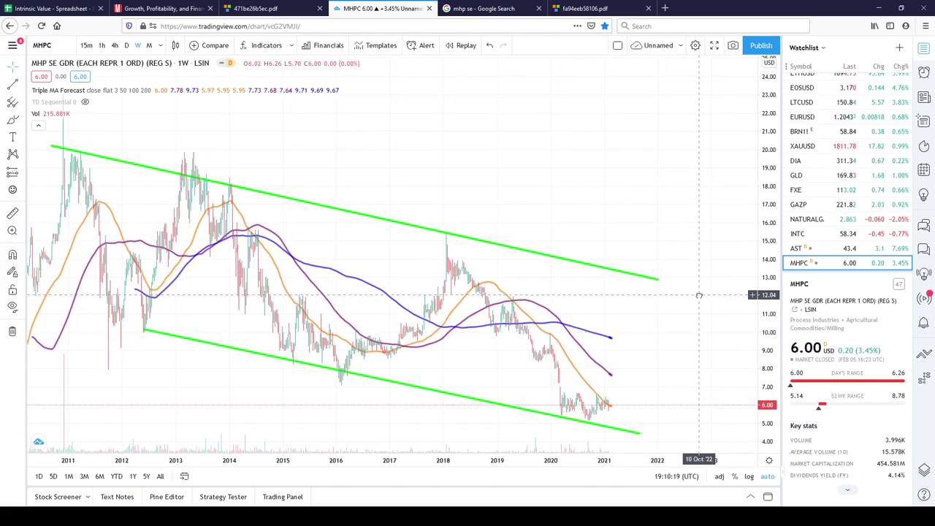
click(75, 13)
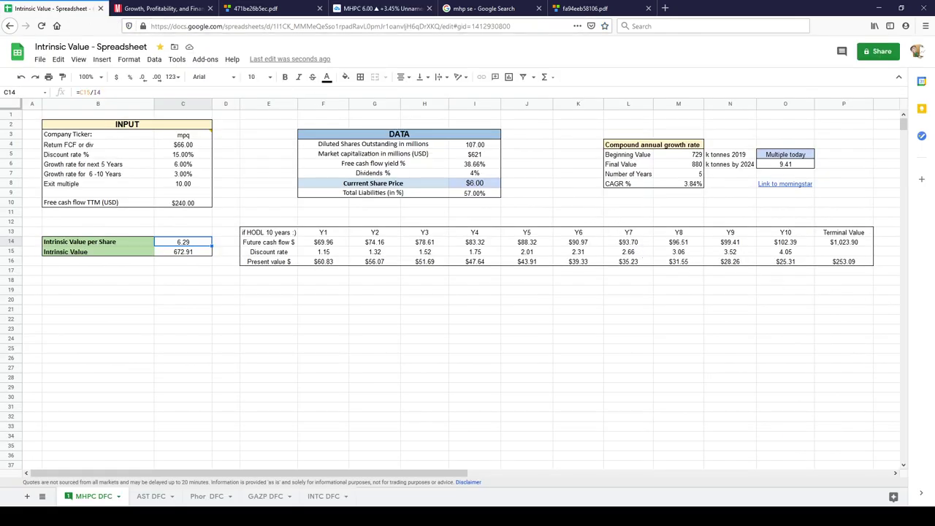